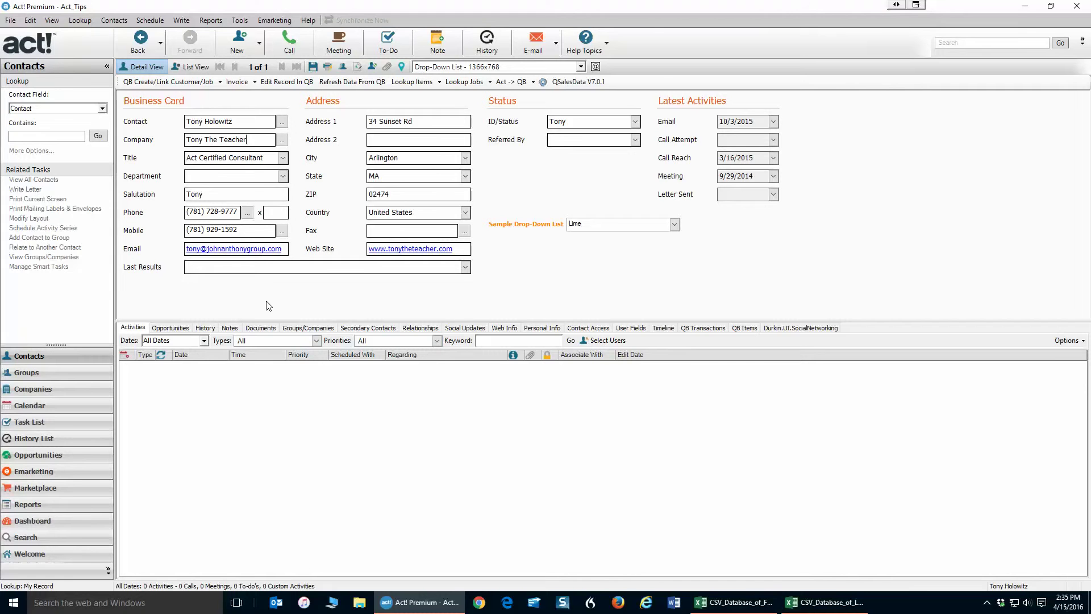
# View the Companies section to check for existing company records, and return to the Contacts section.
pyautogui.click(34, 391)
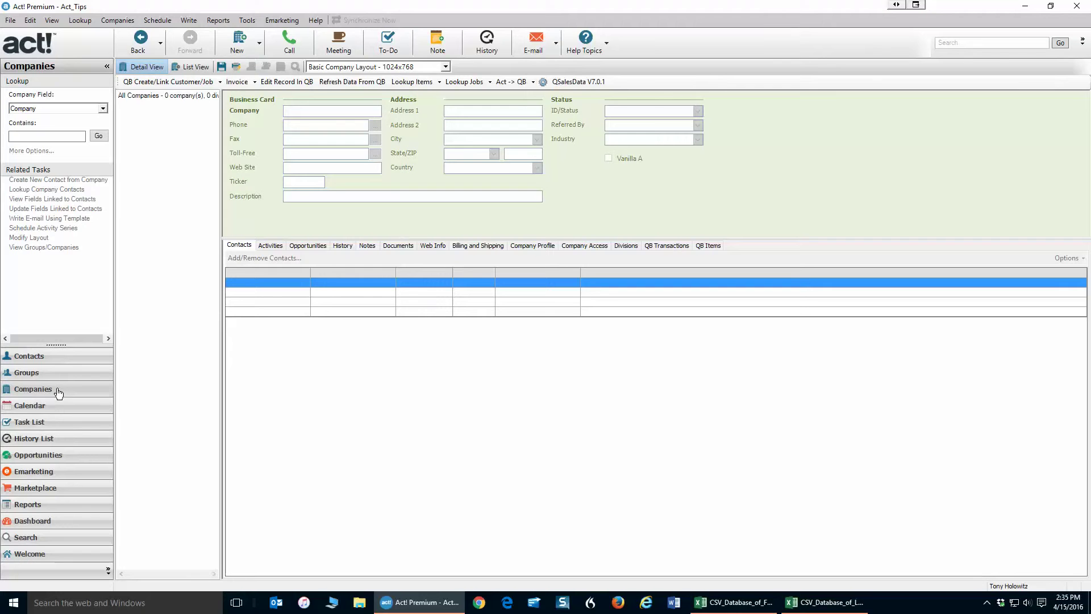
pyautogui.click(49, 358)
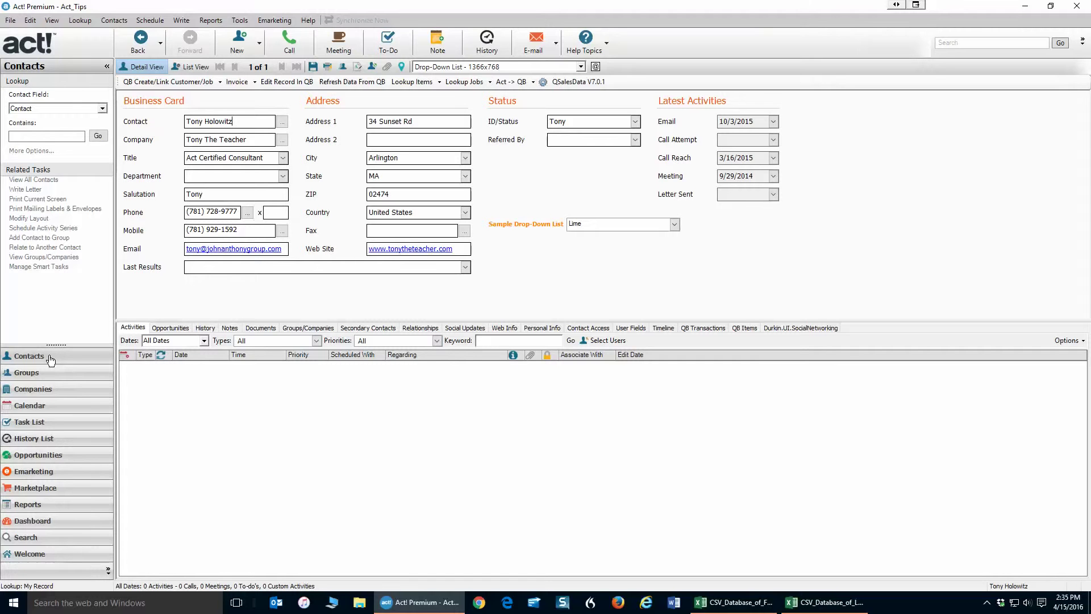
pyautogui.click(50, 359)
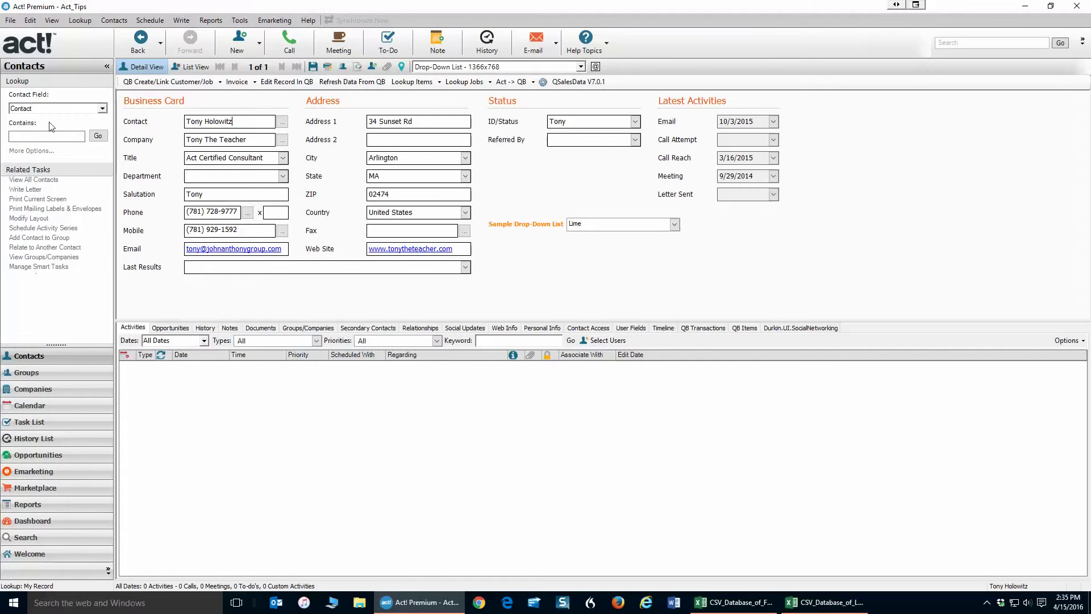
# Look up all contacts and browse the company names in the list.
pyautogui.click(81, 20)
pyautogui.click(98, 45)
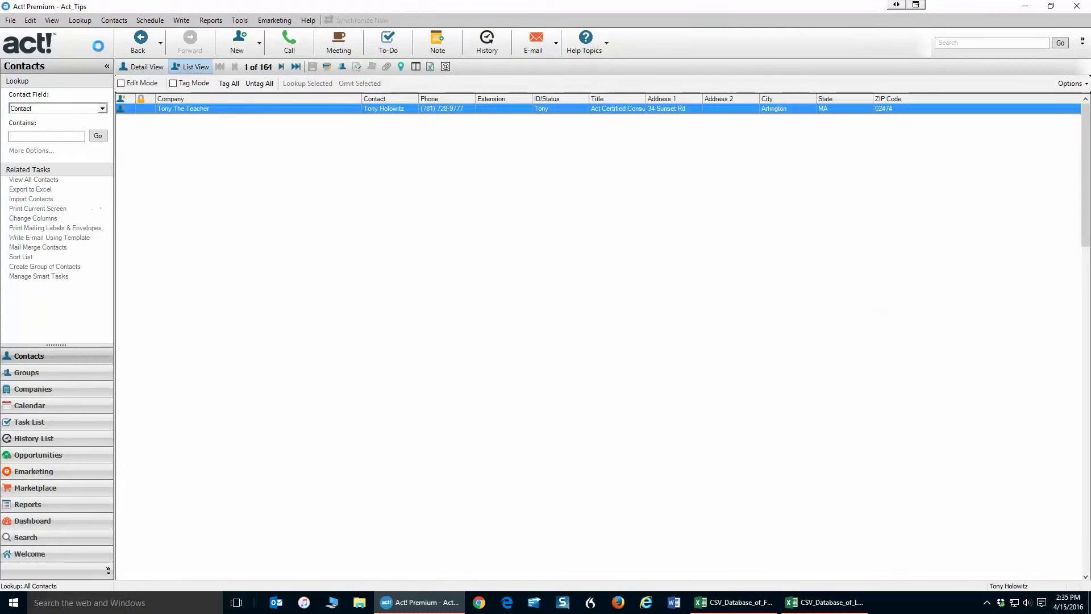
pyautogui.scroll(15, 304, 223)
pyautogui.scroll(14, 375, 224)
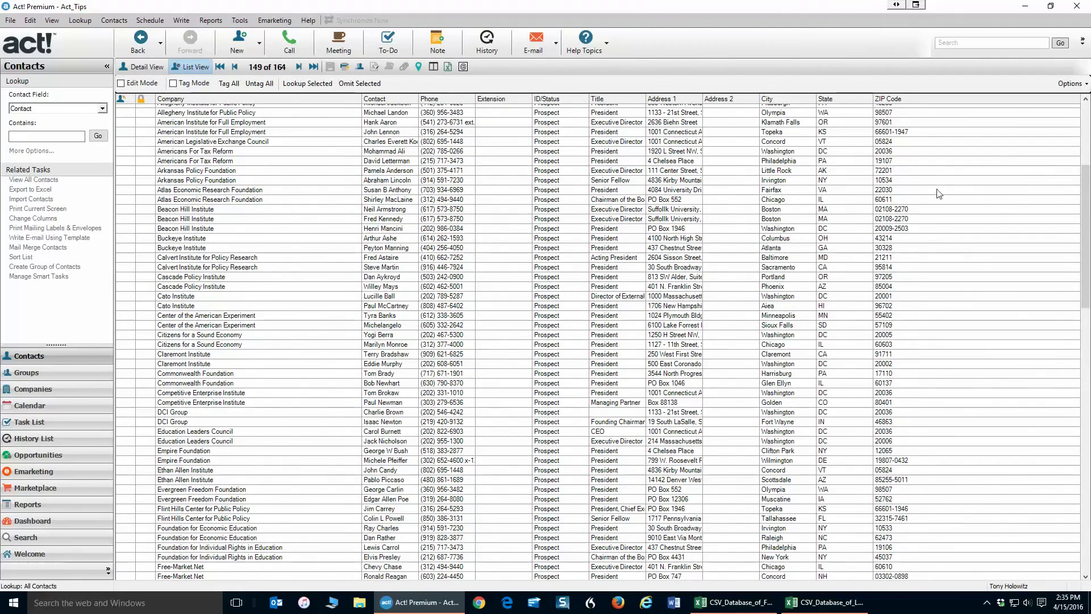
pyautogui.moveTo(1086, 210); pyautogui.dragTo(1068, 133)
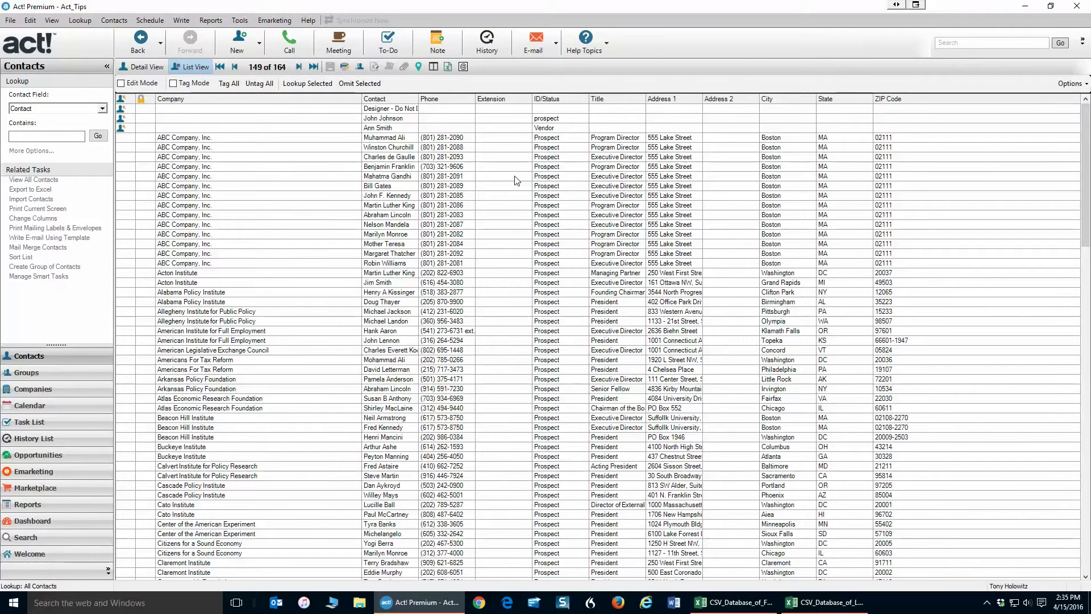
# Look up contacts whose last name starts with "fran", replacing the current lookup.
pyautogui.click(80, 20)
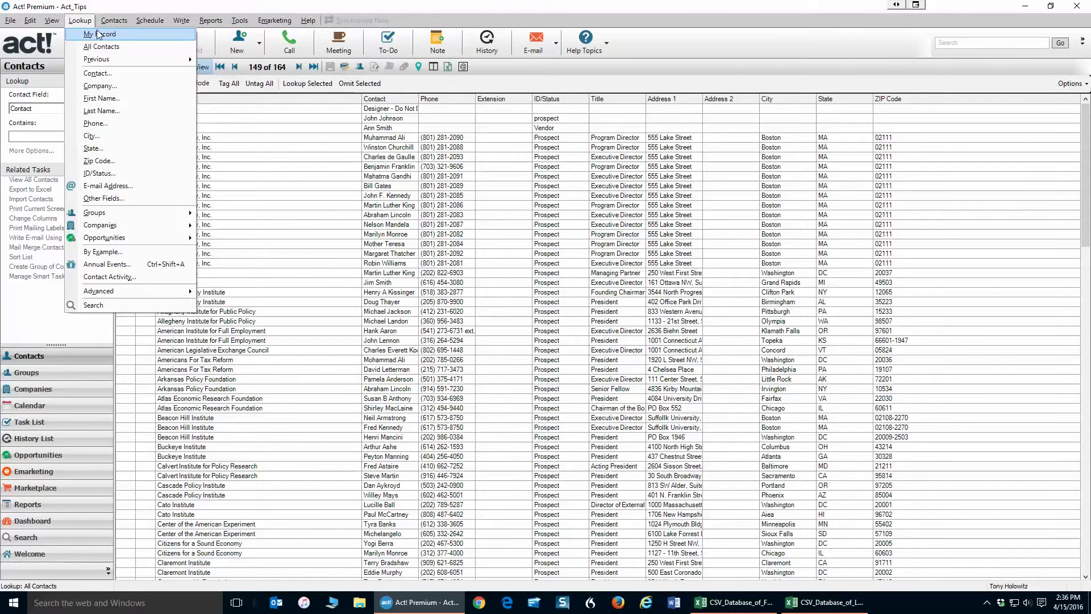
pyautogui.click(102, 111)
pyautogui.write('fran')
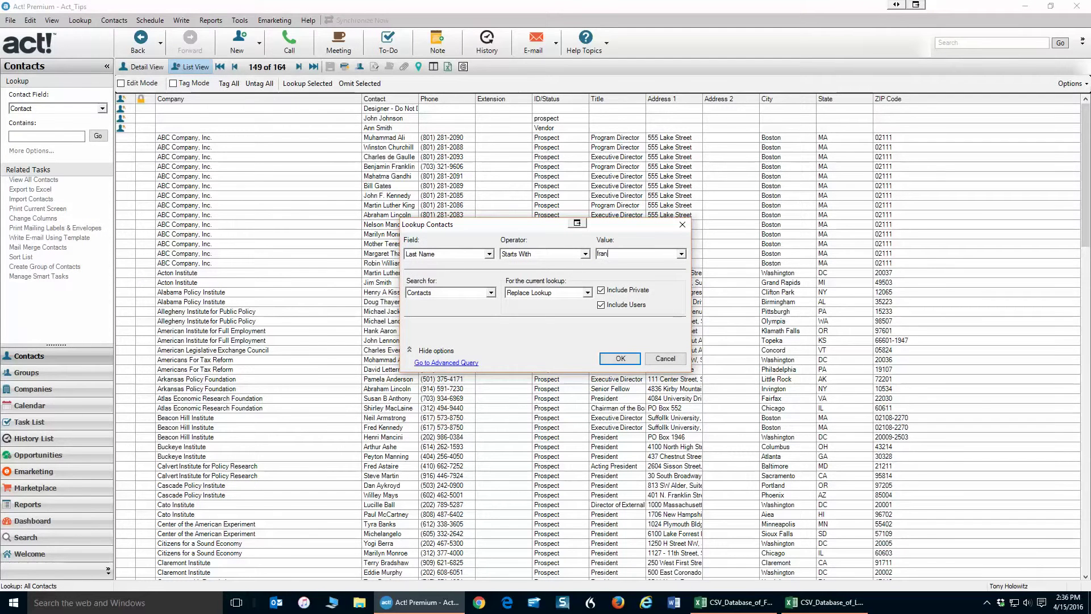
pyautogui.press('Return')
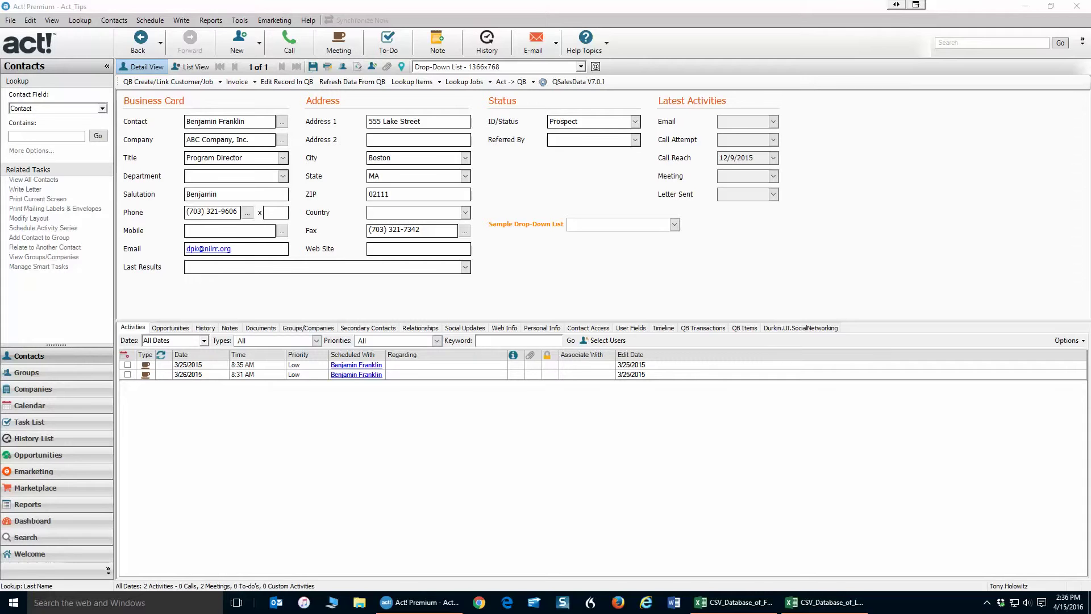
# Set the admin company preferences to create a company when 3 contacts share the same company name, accept creating the new companies, and apply the preferences.
pyautogui.click(234, 20)
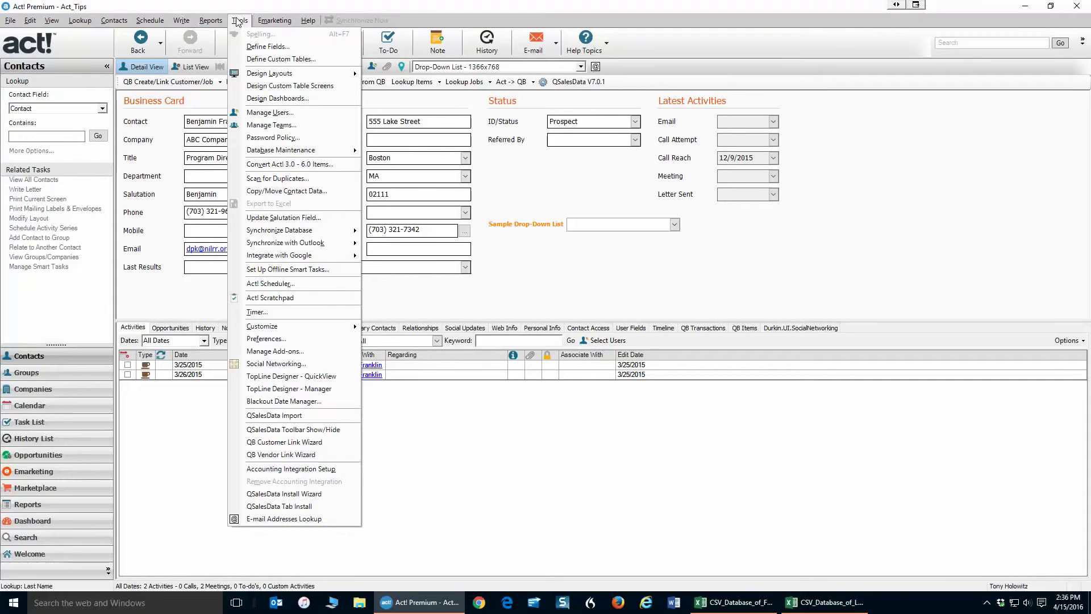
pyautogui.click(282, 341)
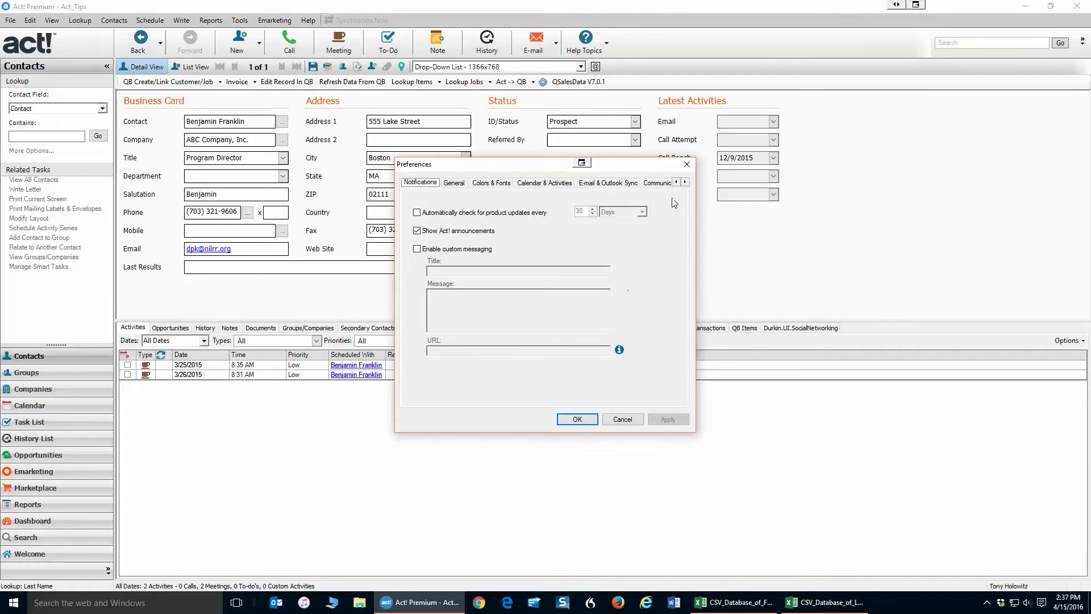
pyautogui.click(686, 183)
pyautogui.click(686, 183)
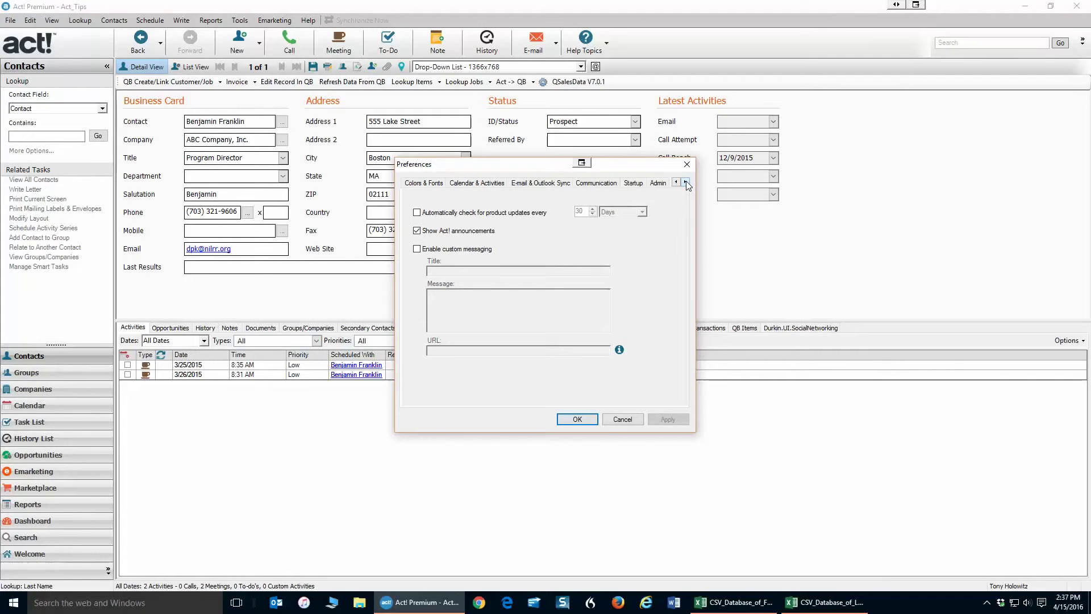
pyautogui.click(659, 183)
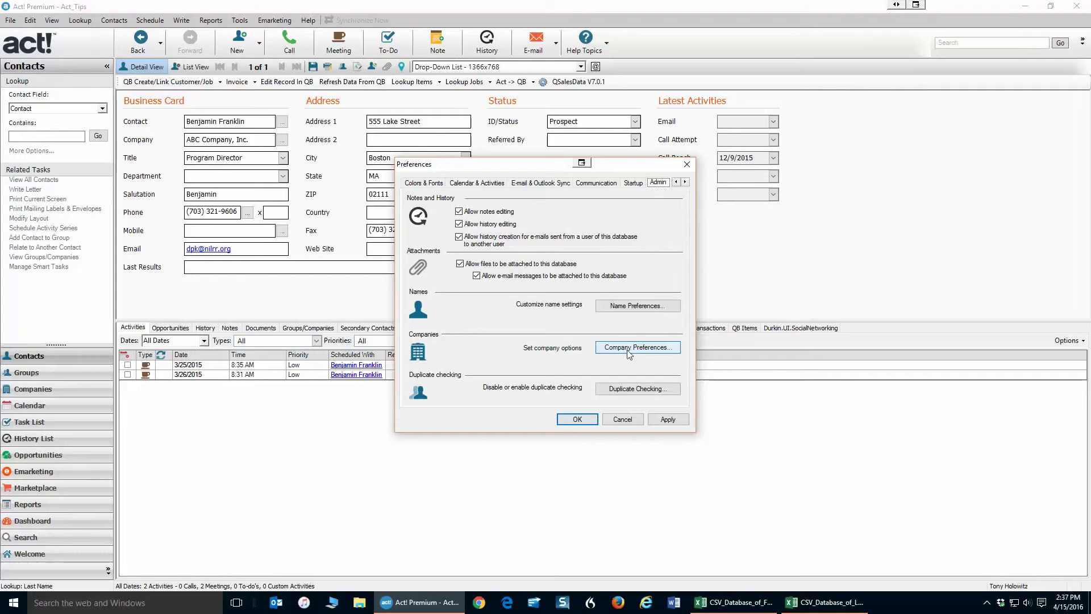
pyautogui.click(643, 349)
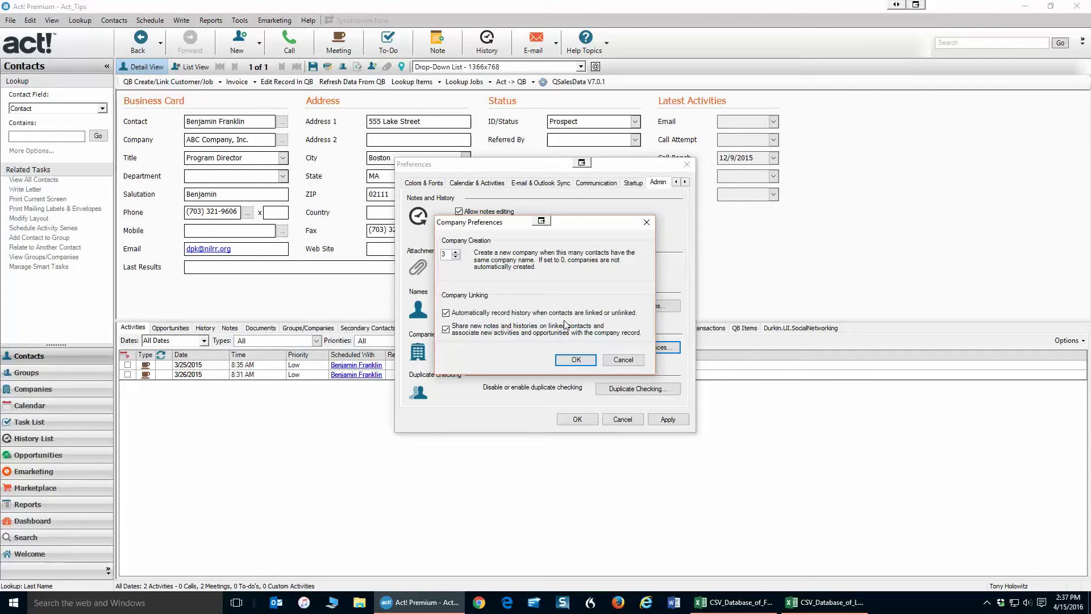
pyautogui.click(448, 255)
pyautogui.click(584, 361)
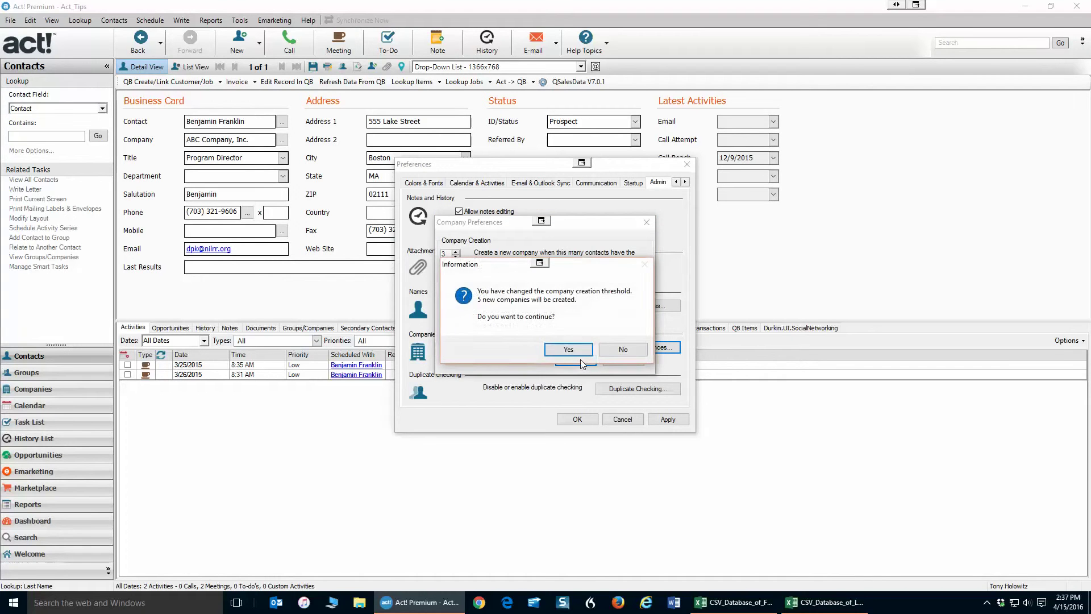
pyautogui.click(576, 351)
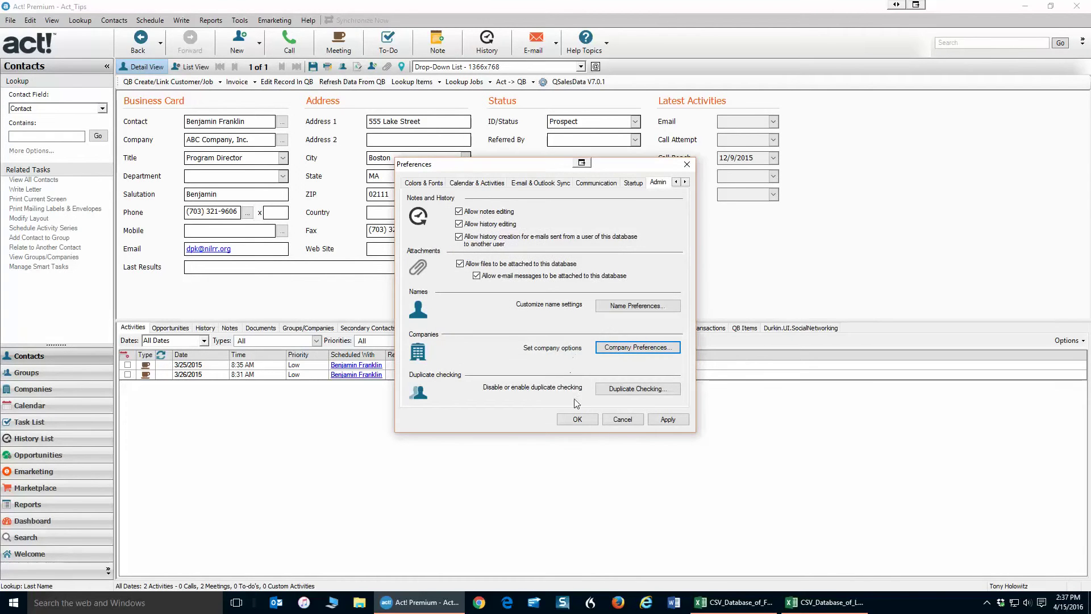
pyautogui.click(664, 419)
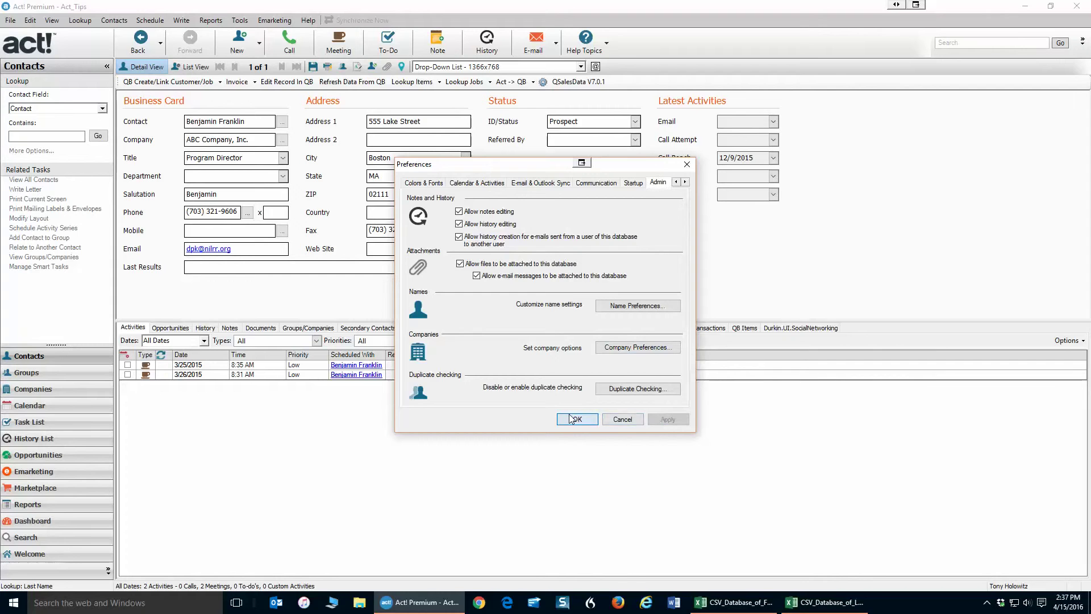
pyautogui.click(571, 419)
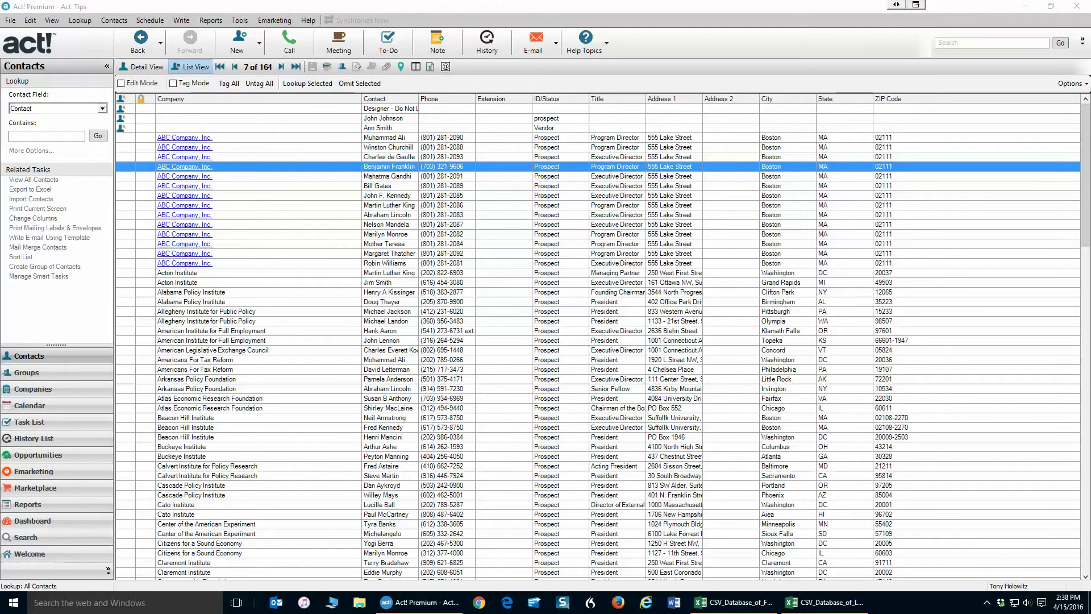
# Repeat the last name lookup for "fran" and open the company record linked to the contact found.
pyautogui.click(81, 21)
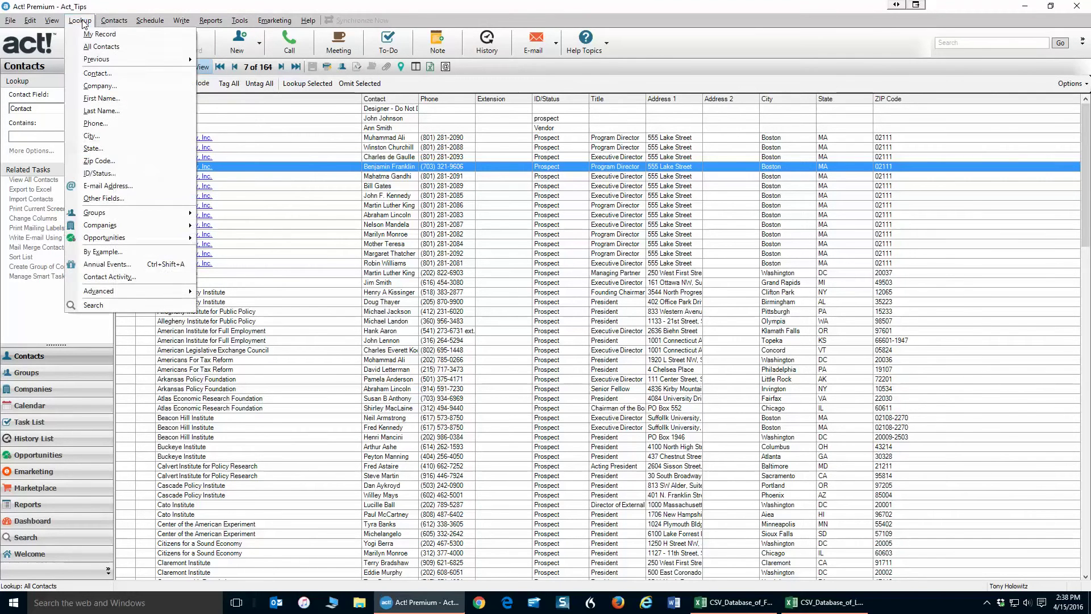
pyautogui.click(100, 111)
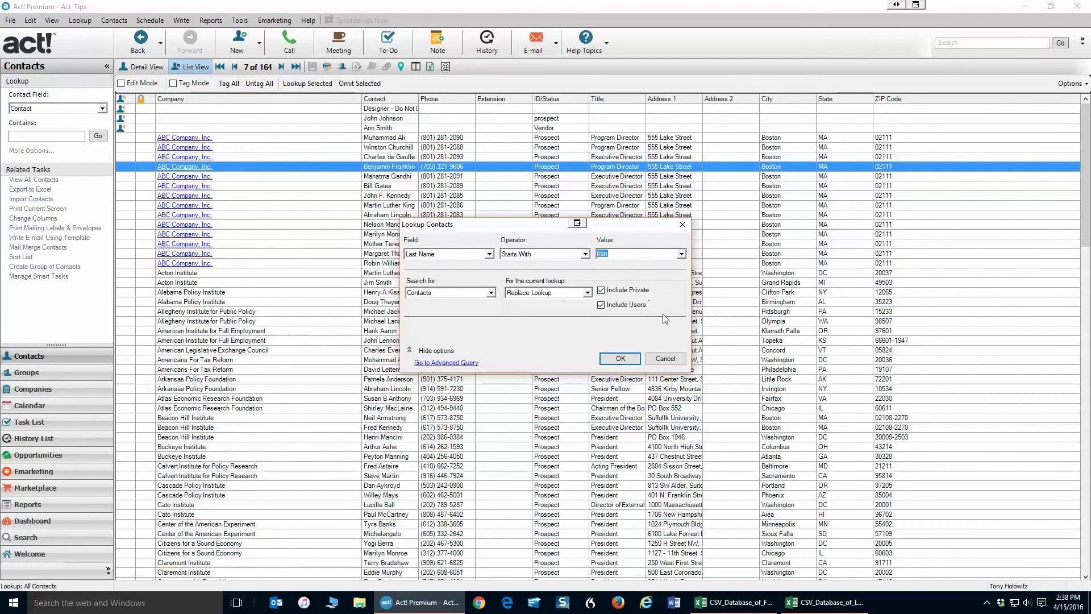
pyautogui.click(621, 358)
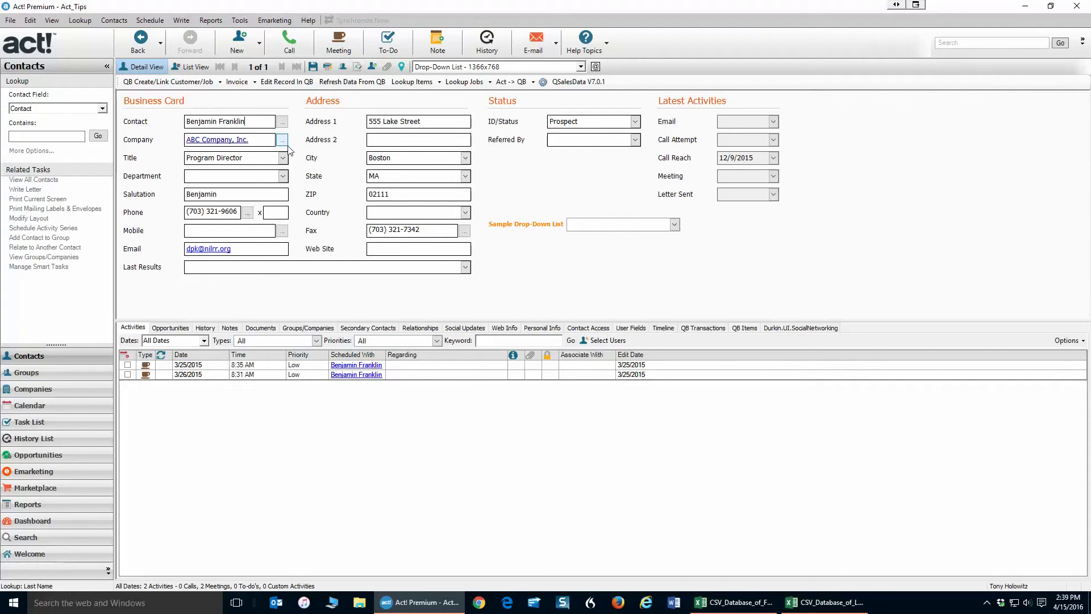
pyautogui.click(207, 140)
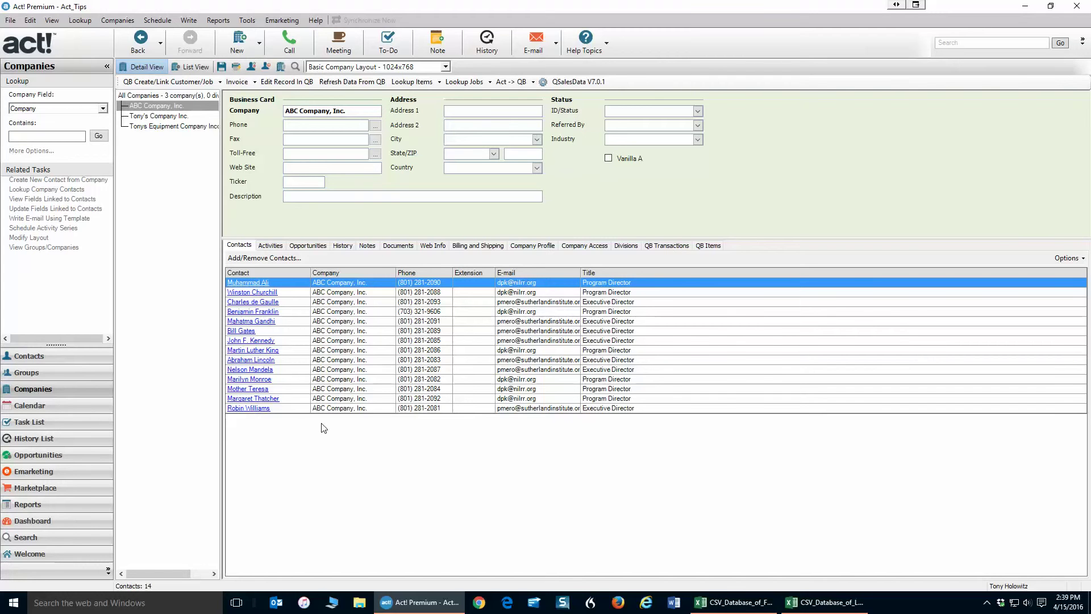
# Review the history, notes, activities and opportunities of ABC Company, Inc.
pyautogui.click(345, 246)
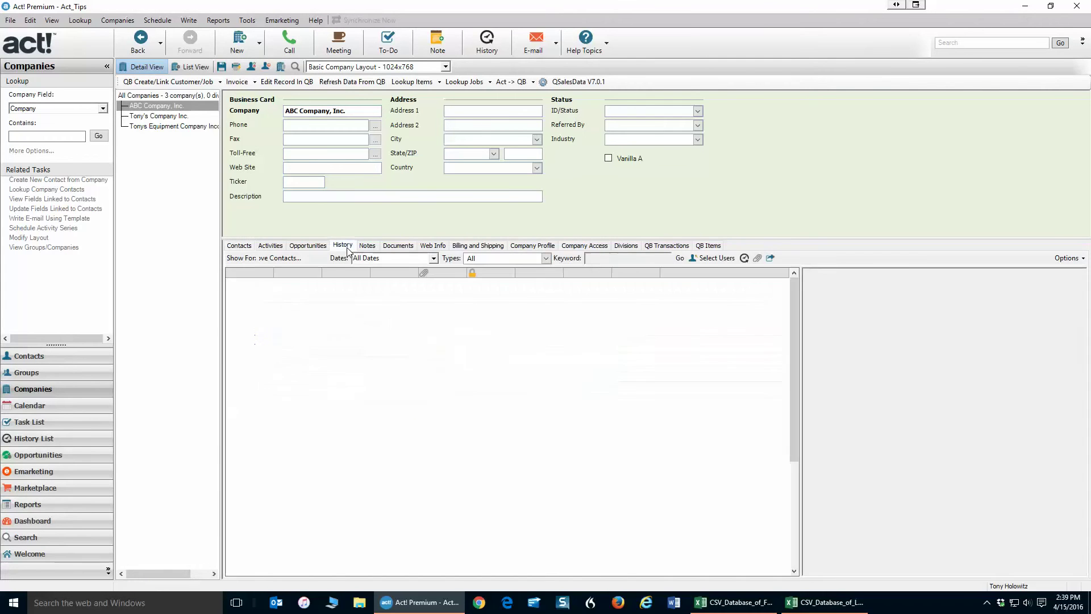
pyautogui.click(367, 248)
pyautogui.click(270, 246)
pyautogui.click(316, 248)
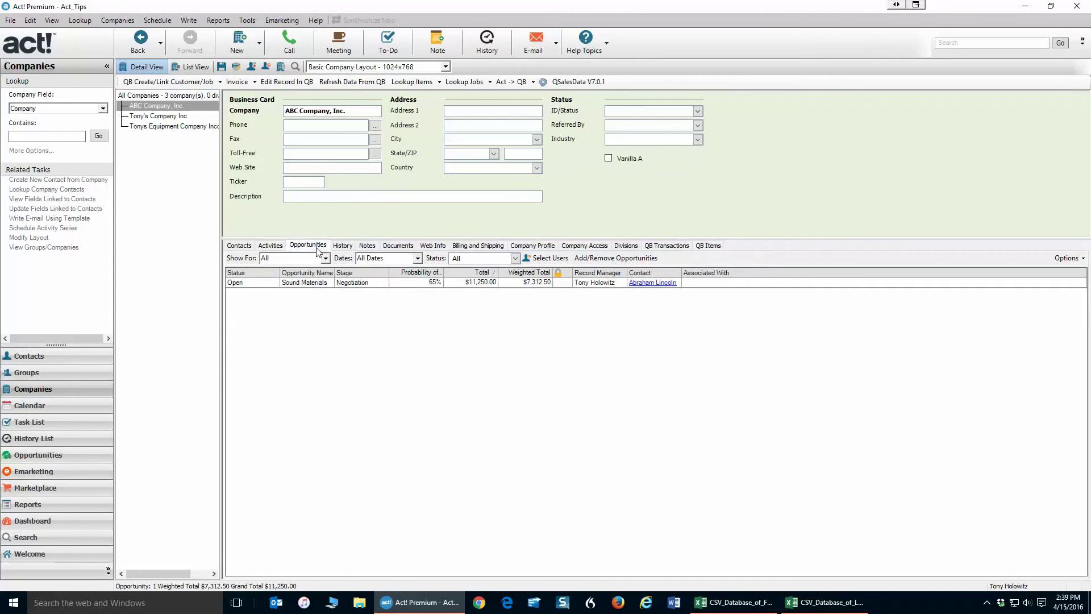